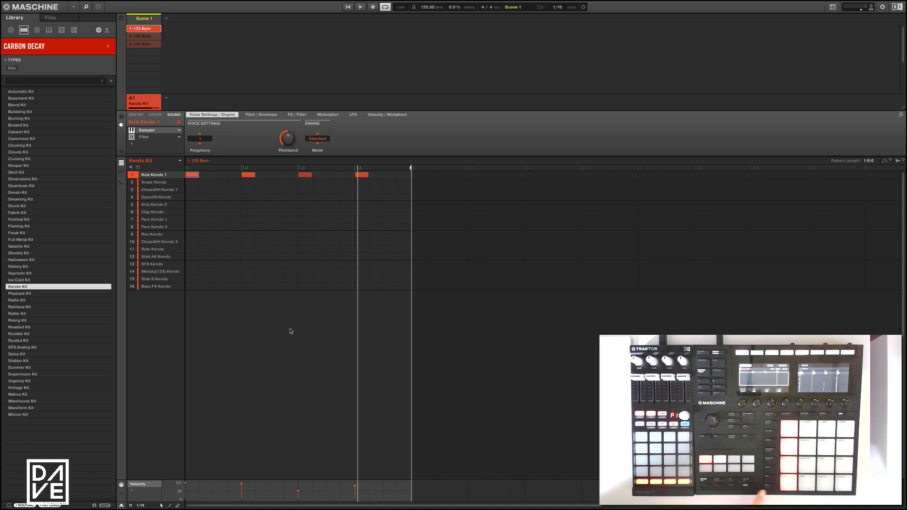
Step: Stop playback and export the 1-133 Bpm pattern as audio onto deck A in Traktor
{"action": "key", "text": "space"}
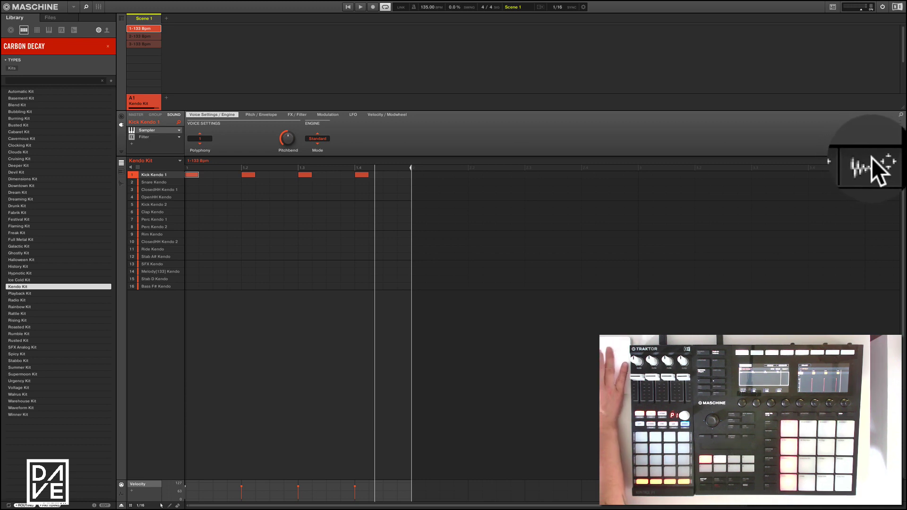
{"action": "left_click_drag", "start_coordinate": [899, 161], "coordinate": [290, 94]}
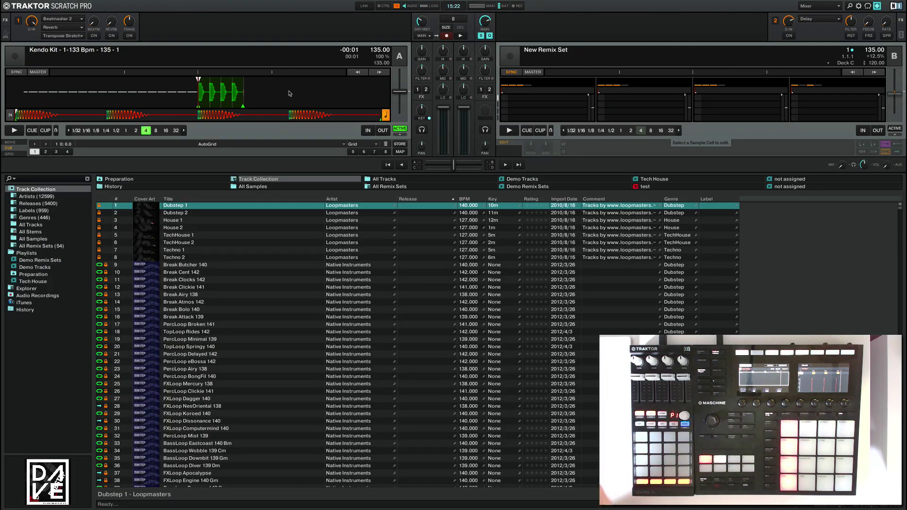
Step: Set the beat grid tempo of the loop on deck A to 135 BPM and briefly preview it
{"action": "left_click", "coordinate": [9, 154]}
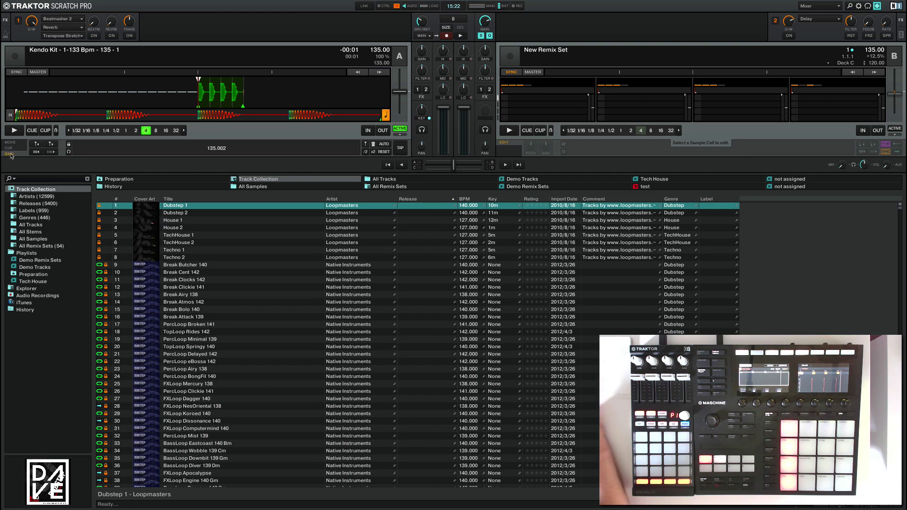
{"action": "double_click", "coordinate": [216, 148]}
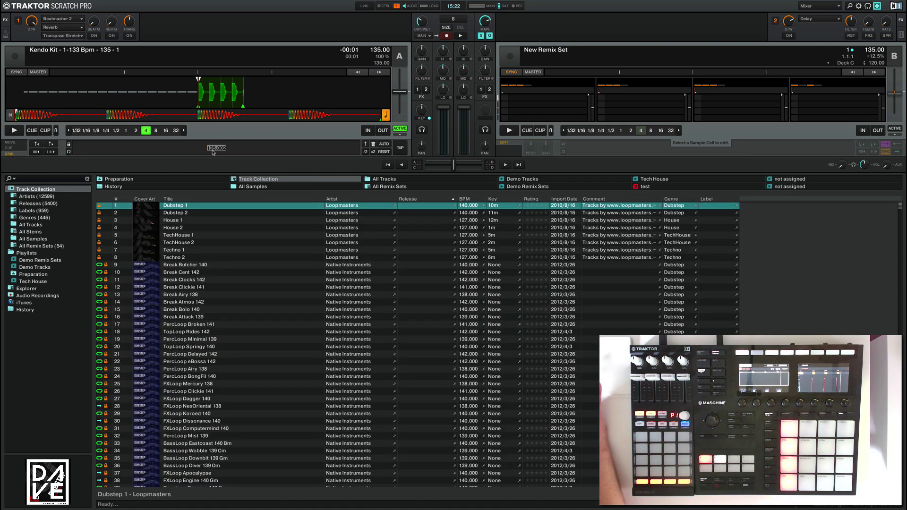
{"action": "type", "text": "135"}
{"action": "key", "text": "Return"}
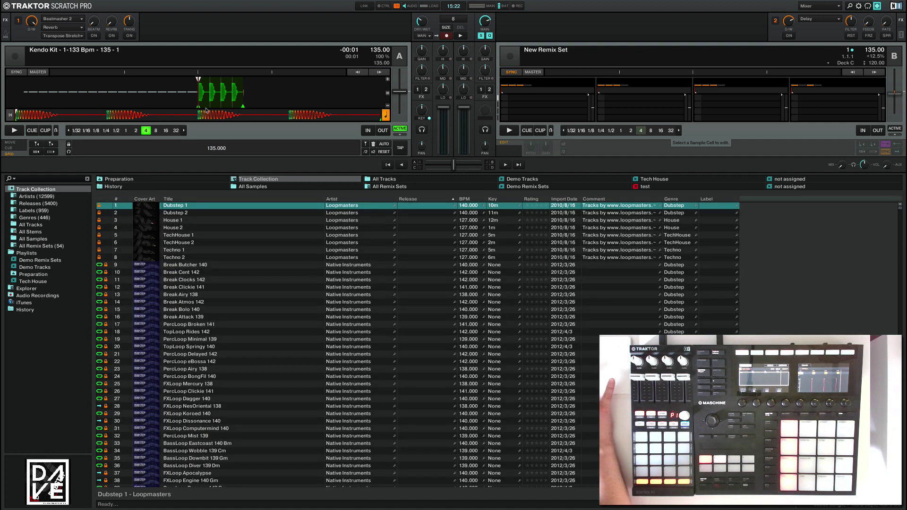
{"action": "left_click", "coordinate": [15, 132]}
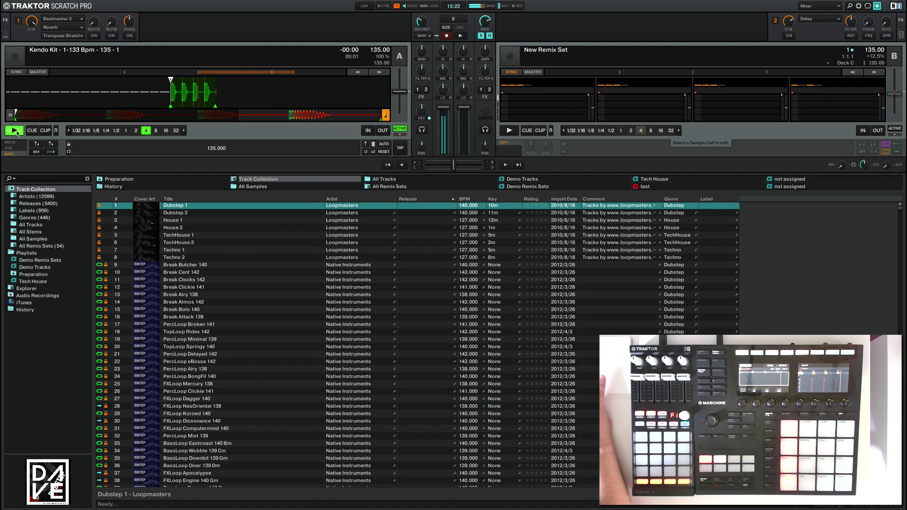
{"action": "left_click", "coordinate": [16, 132]}
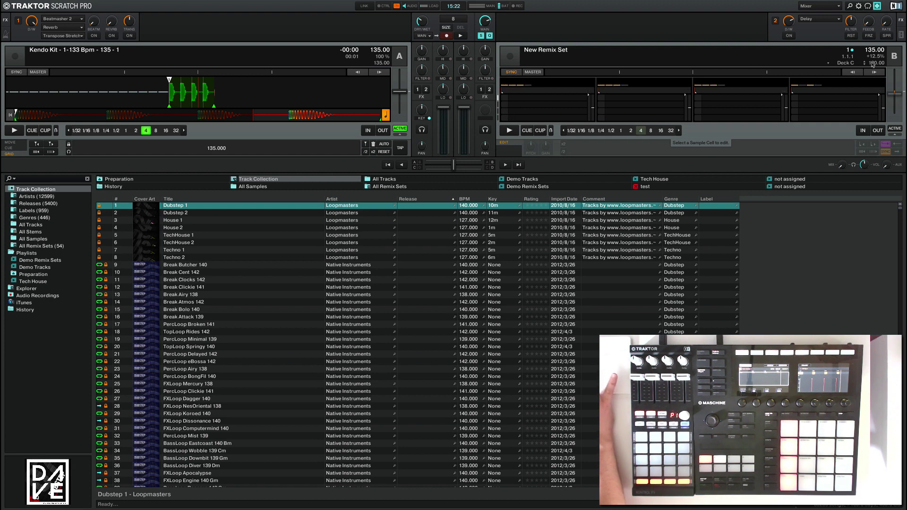
Step: Set the remix set's tempo to 135 BPM and copy the deck A loop into its first slot
{"action": "type", "text": "13"}
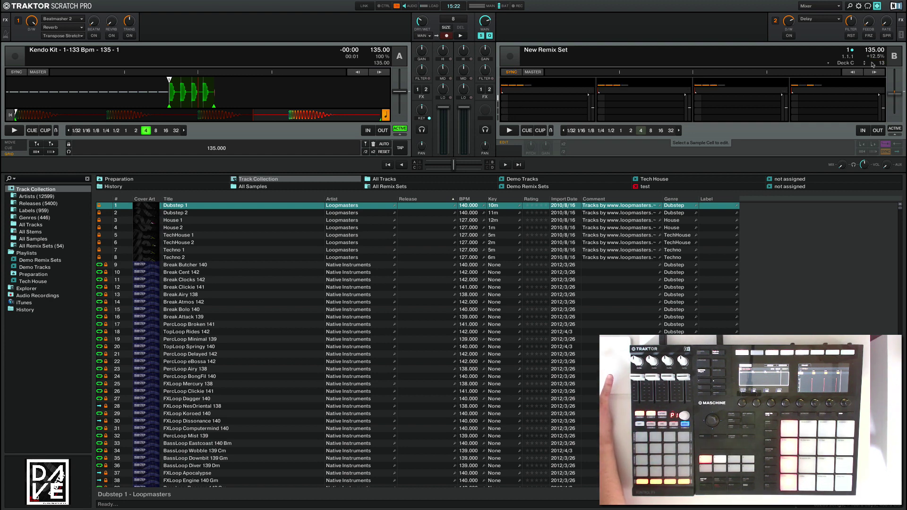
{"action": "type", "text": "5"}
{"action": "key", "text": "Return"}
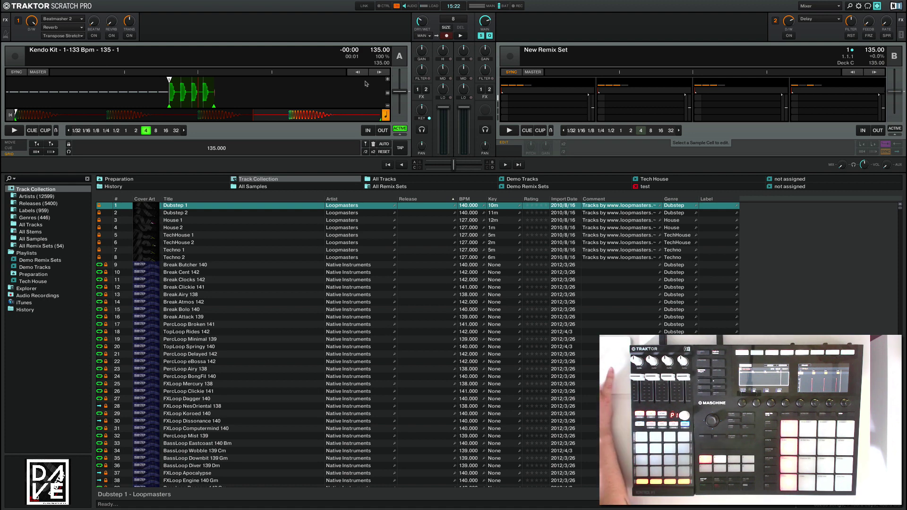
{"action": "left_click_drag", "start_coordinate": [182, 55], "coordinate": [526, 101]}
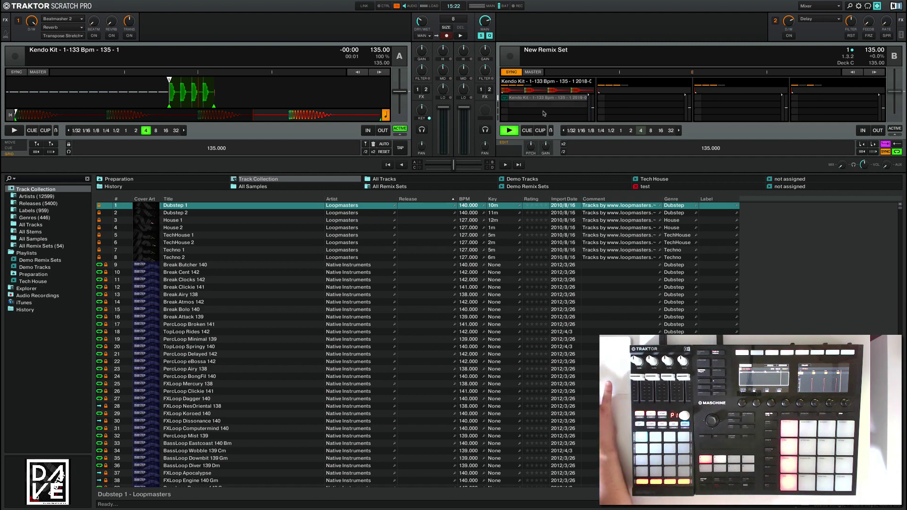
Step: Switch to Maschine and export the 2-133 Bpm pattern as audio onto Traktor's deck A
{"action": "key", "text": "ctrl+Right"}
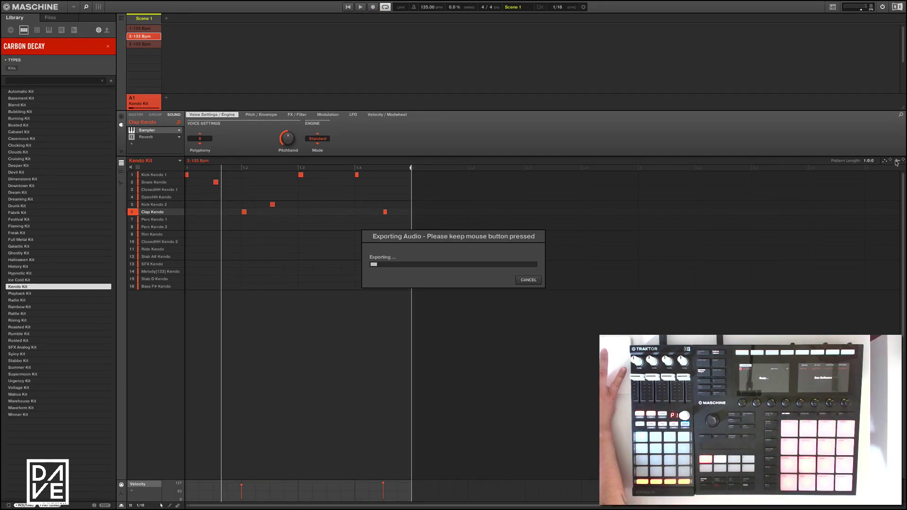
{"action": "key", "text": "super+Tab"}
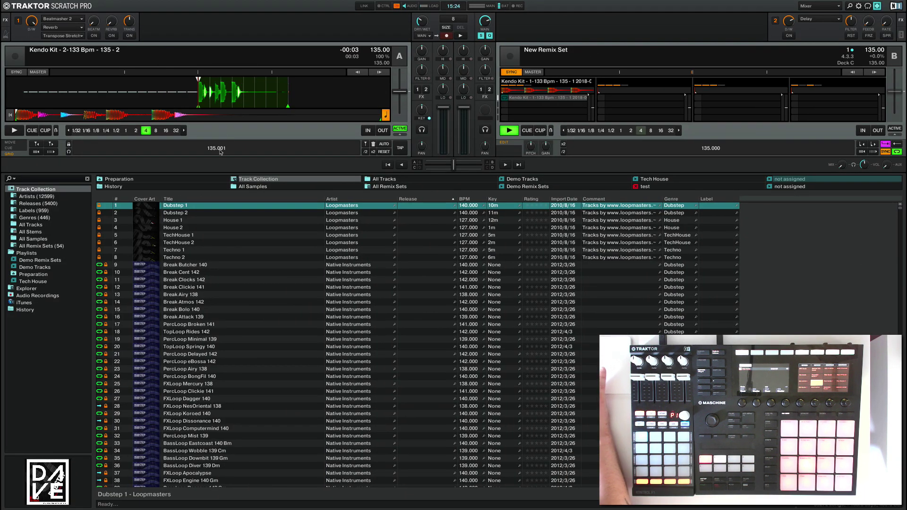
Step: Give the deck A loop a 135 BPM grid with a 4-beat length and copy it into the remix set's second slot
{"action": "double_click", "coordinate": [221, 152]}
{"action": "type", "text": "135"}
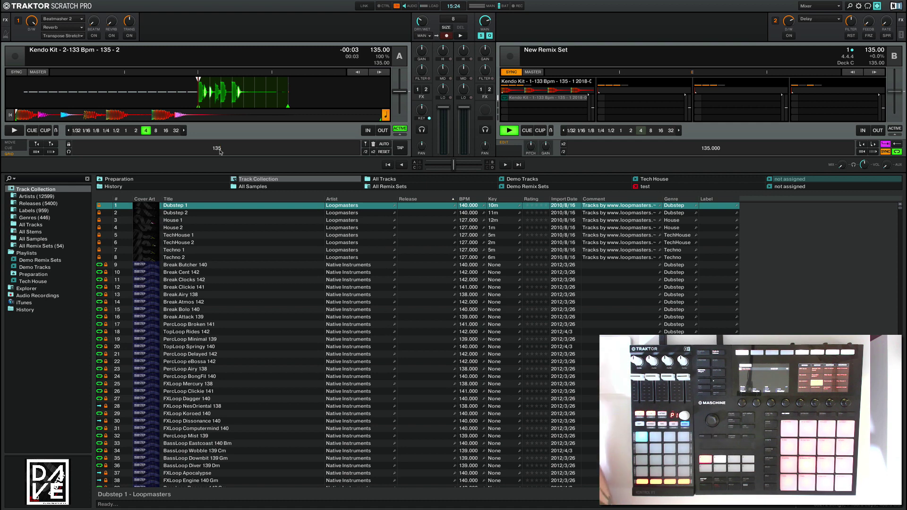
{"action": "key", "text": "Return"}
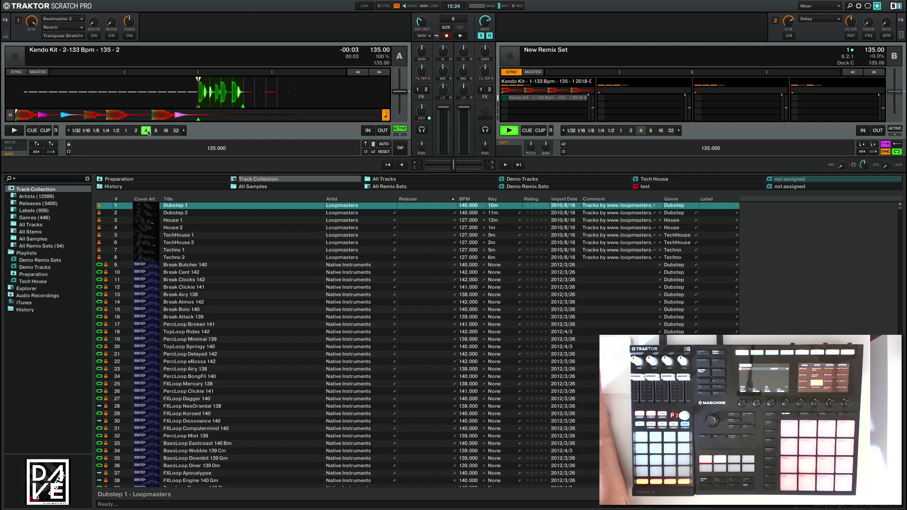
{"action": "left_click_drag", "start_coordinate": [287, 58], "coordinate": [632, 102]}
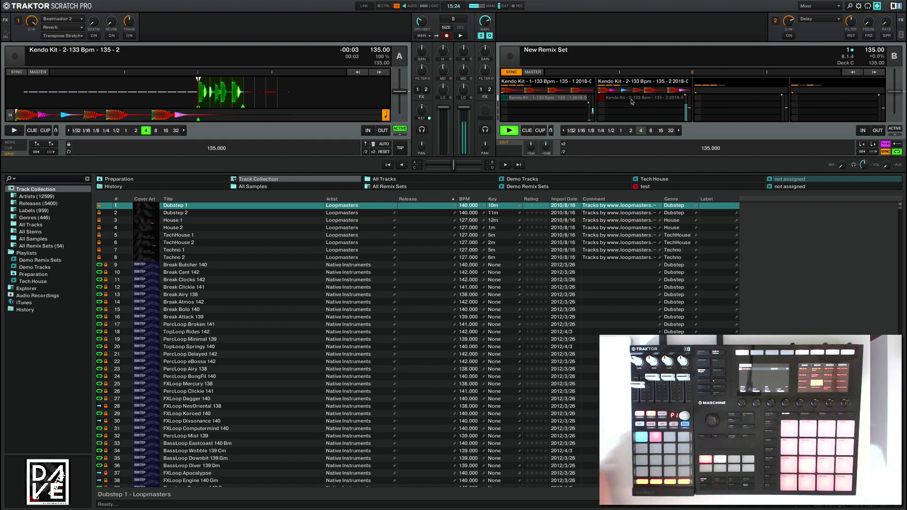
Step: Switch to Maschine and export the Bass F# Kendo part of the 3-133 Bpm pattern onto Traktor's deck A
{"action": "key", "text": "ctrl+Left"}
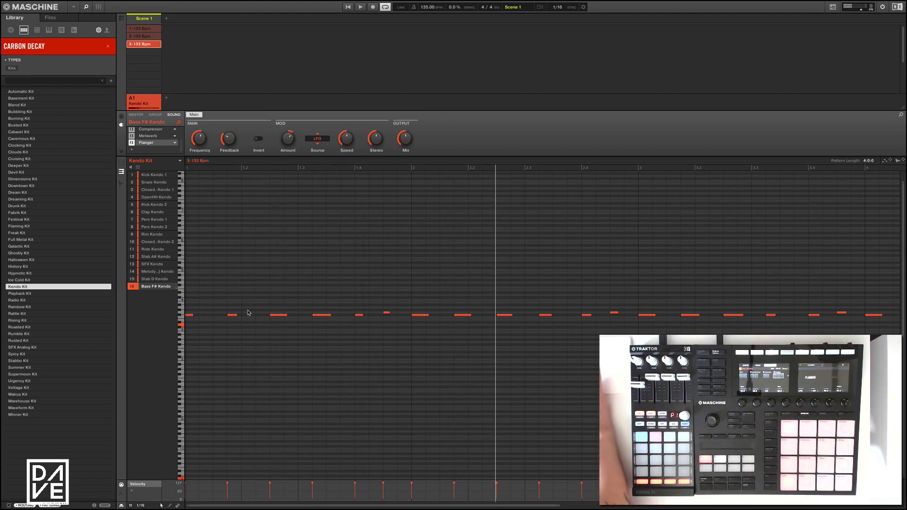
{"action": "left_click_drag", "start_coordinate": [897, 163], "coordinate": [232, 95]}
{"action": "key", "text": "ctrl+Right"}
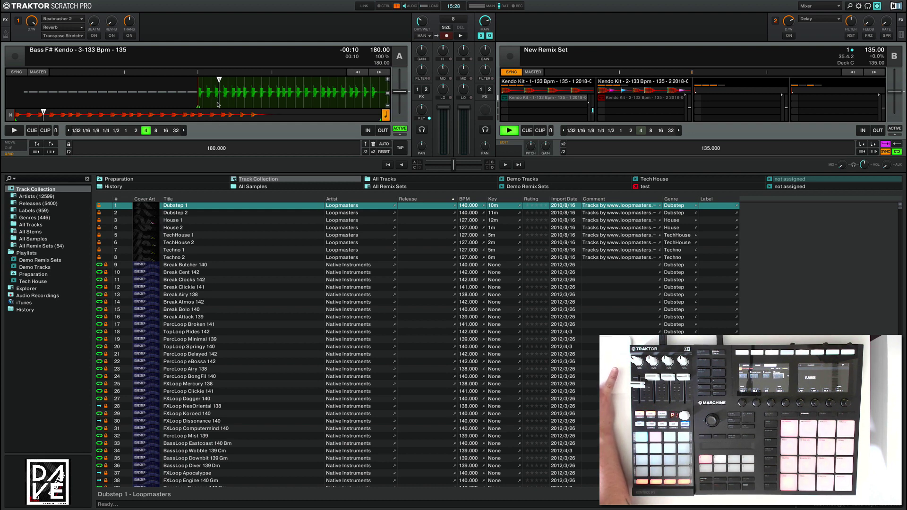
Step: Replace the bass loop's AutoGrid marker with a hotcue 1 of type Grid at the loop's start
{"action": "left_click", "coordinate": [14, 148]}
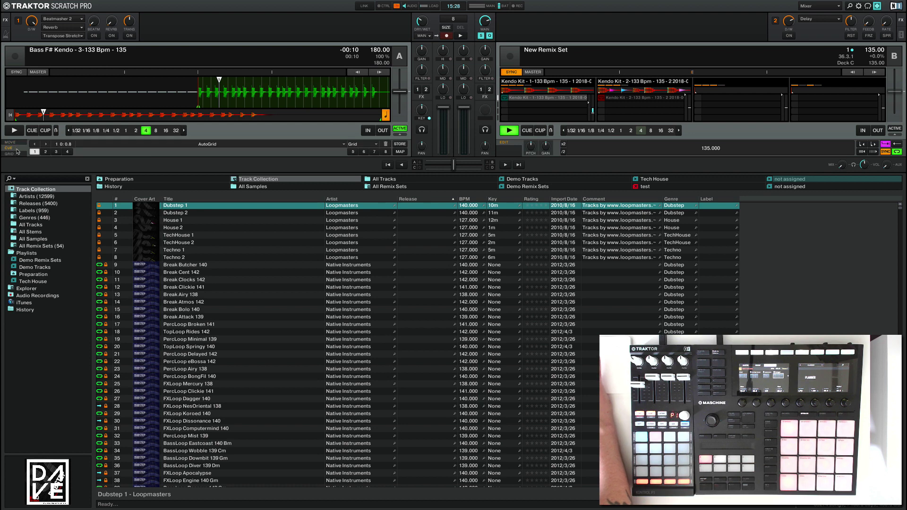
{"action": "left_click", "coordinate": [386, 145]}
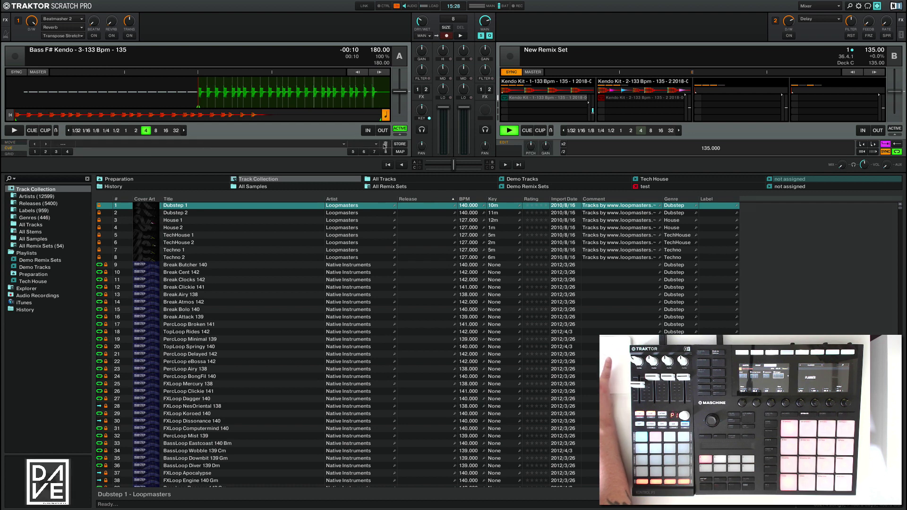
{"action": "left_click", "coordinate": [36, 152]}
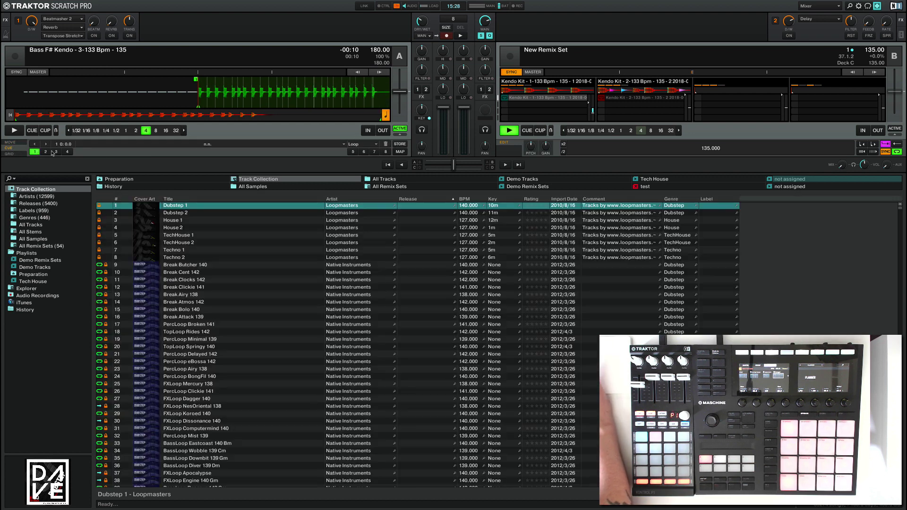
{"action": "left_click", "coordinate": [377, 145]}
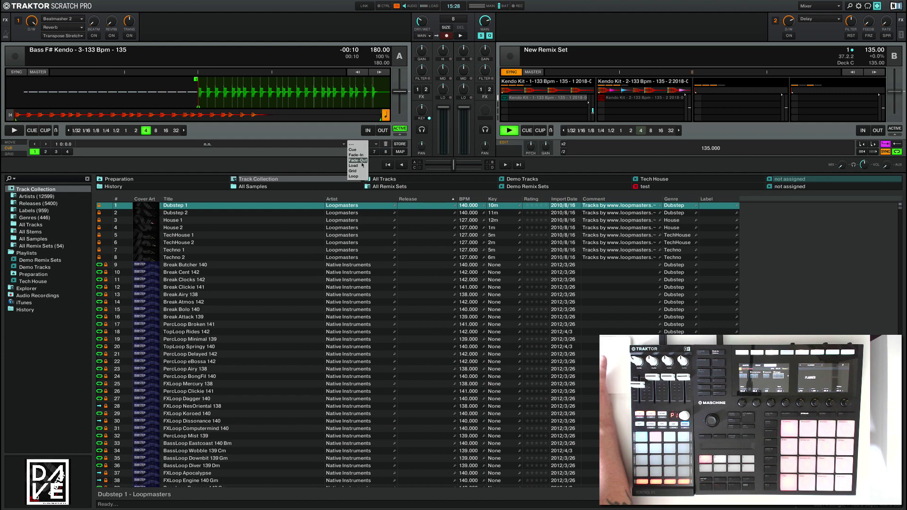
{"action": "left_click", "coordinate": [357, 171]}
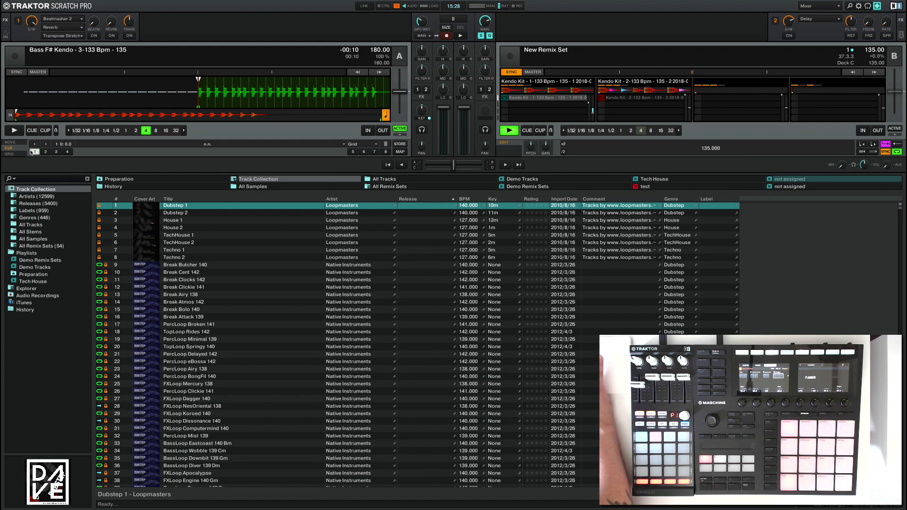
Step: Set the bass loop's beat grid tempo to 135 BPM
{"action": "left_click", "coordinate": [9, 154]}
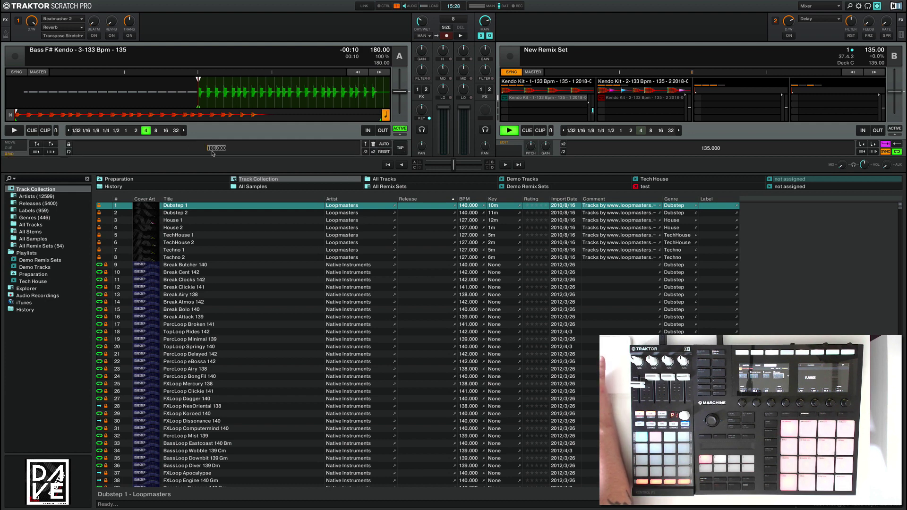
{"action": "type", "text": "135"}
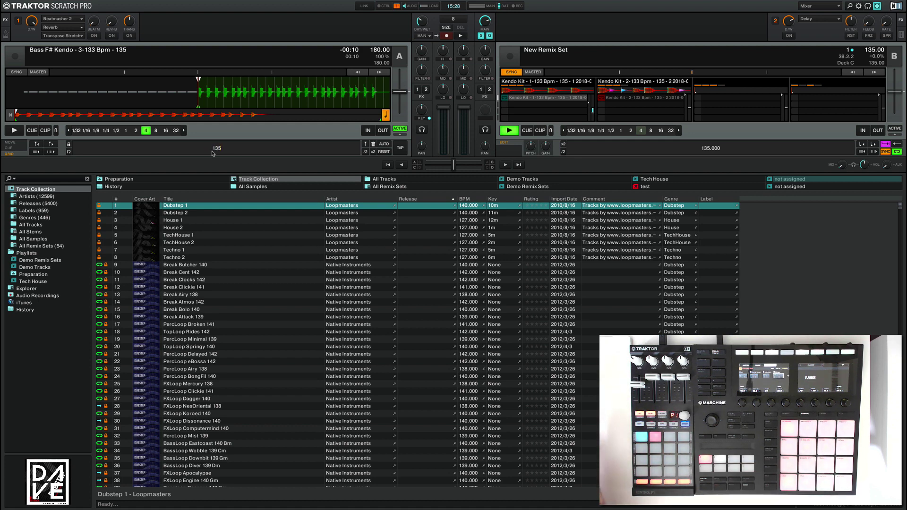
{"action": "key", "text": "Return"}
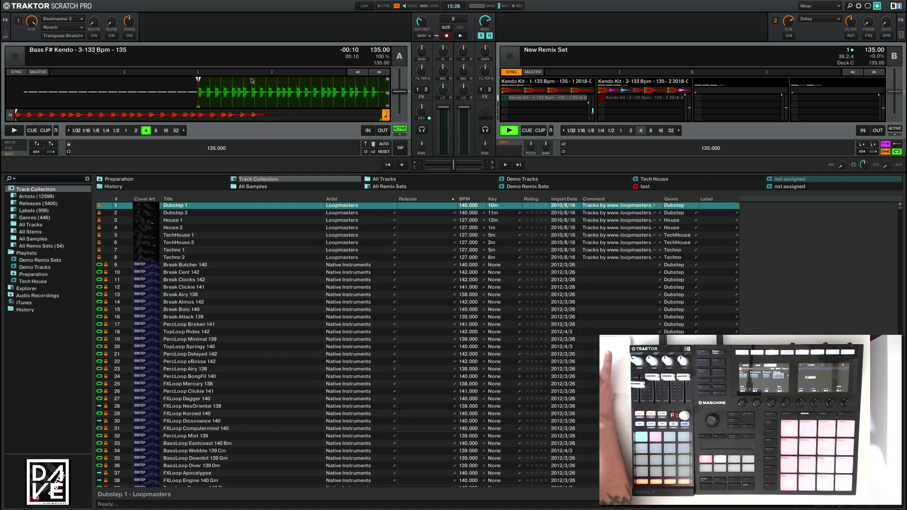
Step: Set the bass loop's length to 16 beats and copy it into the remix set's third slot
{"action": "left_click", "coordinate": [155, 130]}
{"action": "left_click", "coordinate": [165, 131]}
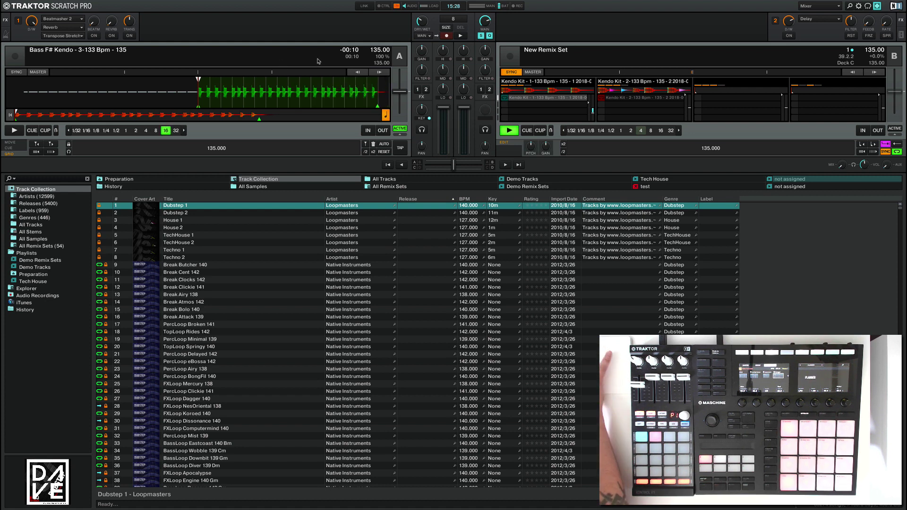
{"action": "left_click_drag", "start_coordinate": [318, 61], "coordinate": [709, 101]}
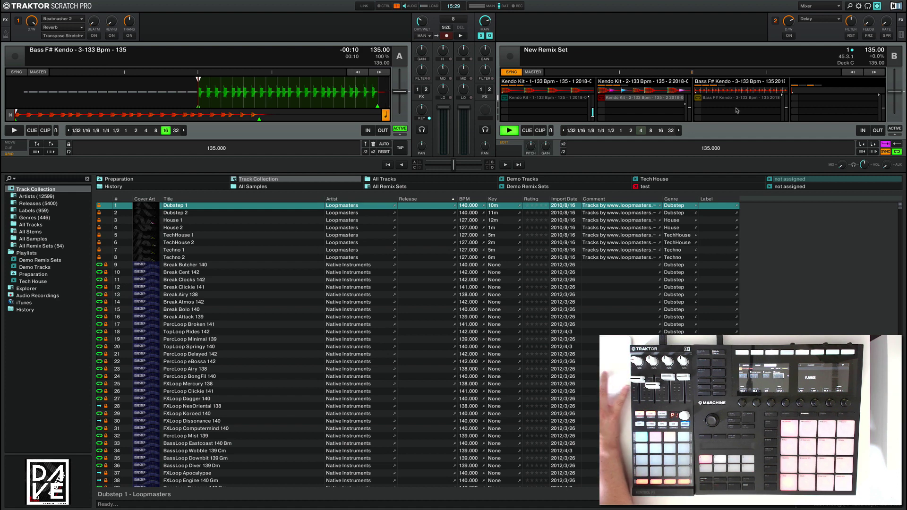
Step: Load the newest Kendo Kit - 2-133 Bpm sample from All Samples onto deck A and briefly preview it
{"action": "left_click", "coordinate": [32, 239]}
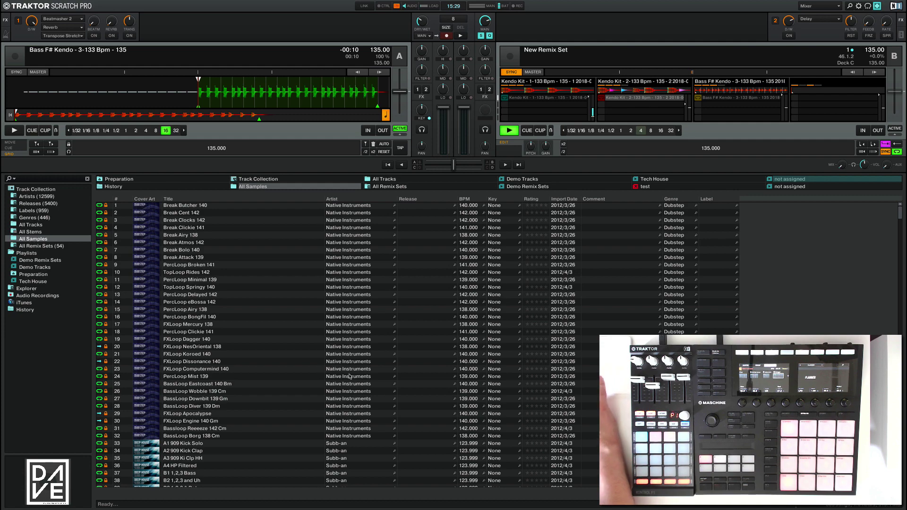
{"action": "scroll", "coordinate": [350, 377], "scroll_direction": "down", "scroll_amount": 10}
{"action": "scroll", "coordinate": [350, 377], "scroll_direction": "down", "scroll_amount": 10}
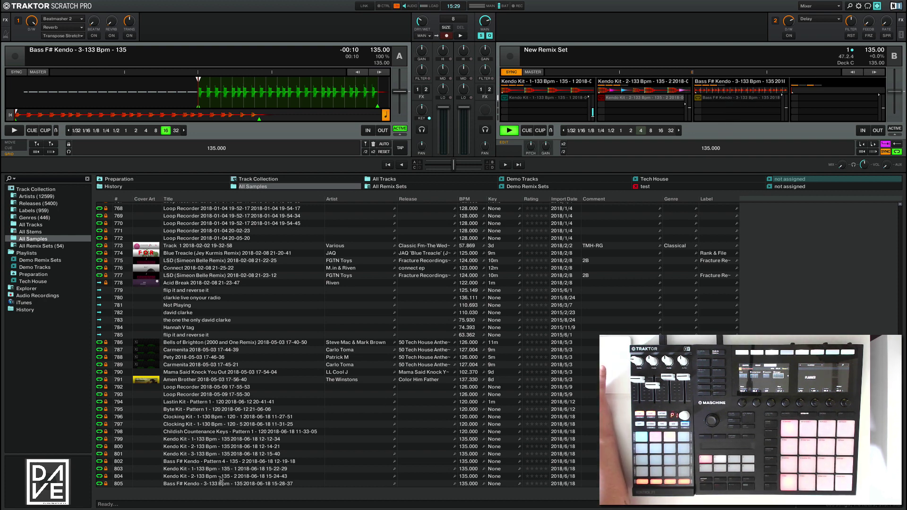
{"action": "left_click", "coordinate": [220, 477]}
{"action": "left_click_drag", "start_coordinate": [220, 479], "coordinate": [210, 104]}
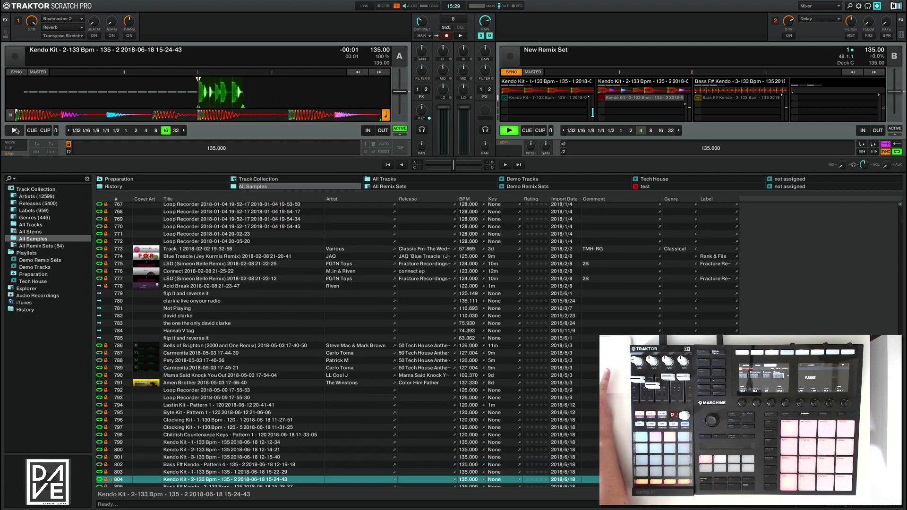
{"action": "left_click", "coordinate": [15, 131]}
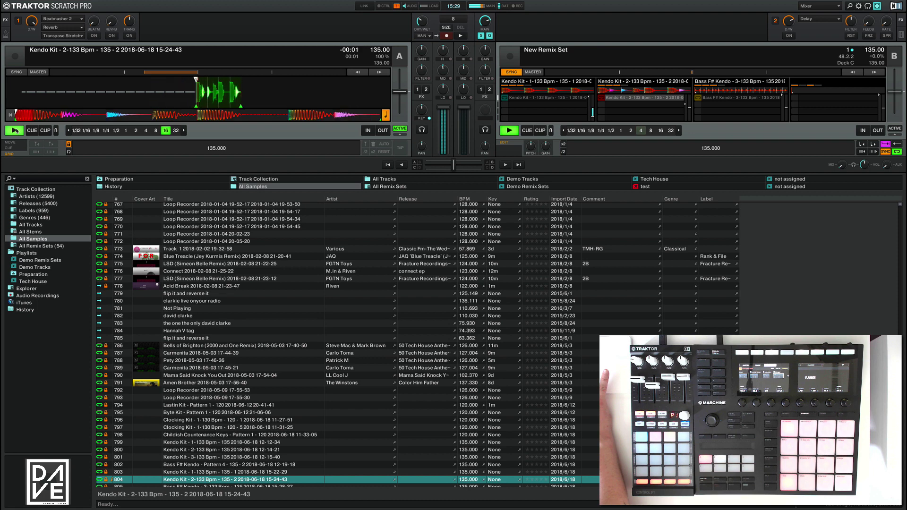
{"action": "left_click", "coordinate": [14, 131]}
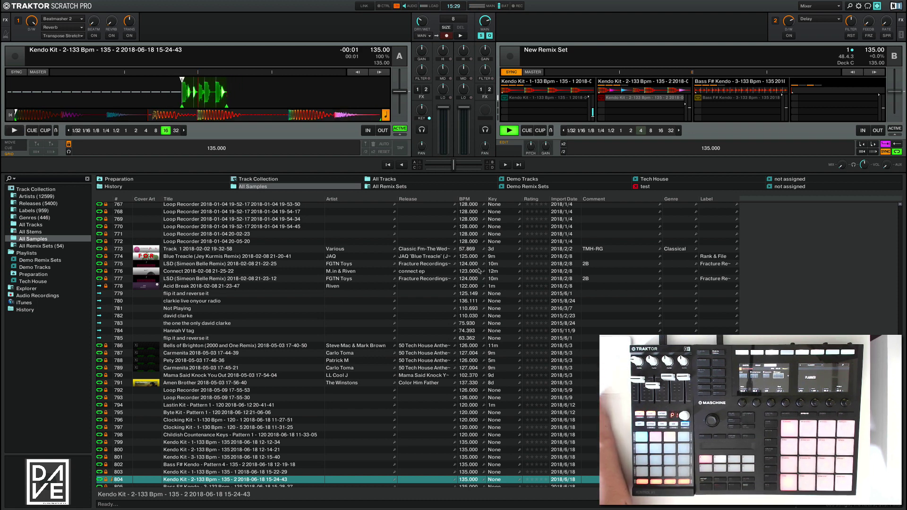
{"action": "left_click", "coordinate": [894, 57]}
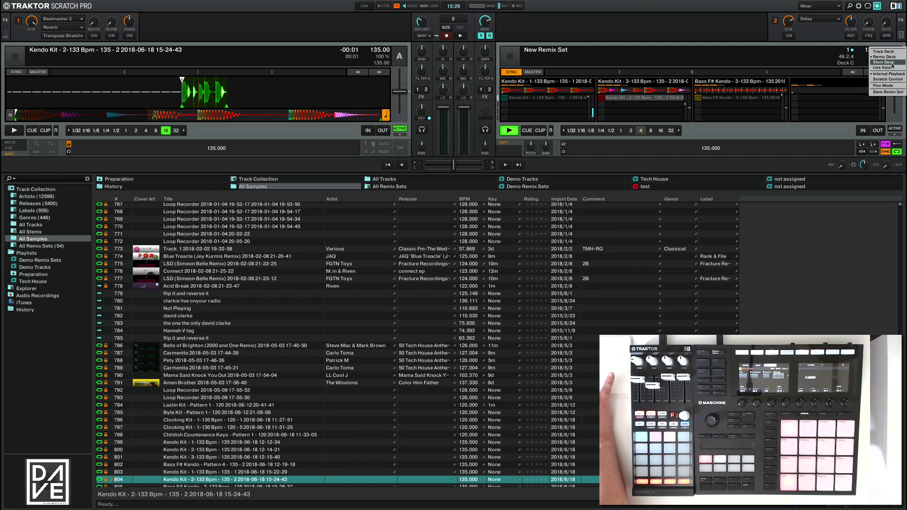
{"action": "left_click", "coordinate": [884, 92]}
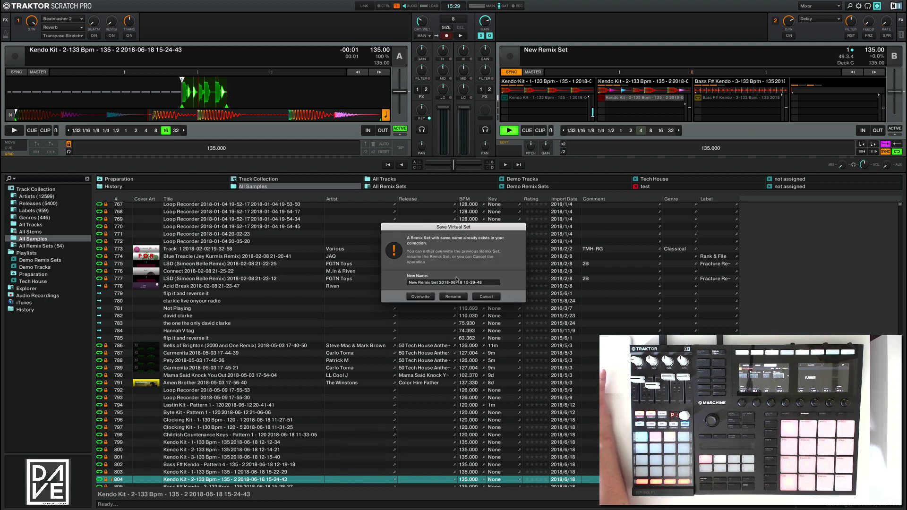
{"action": "left_click", "coordinate": [482, 296]}
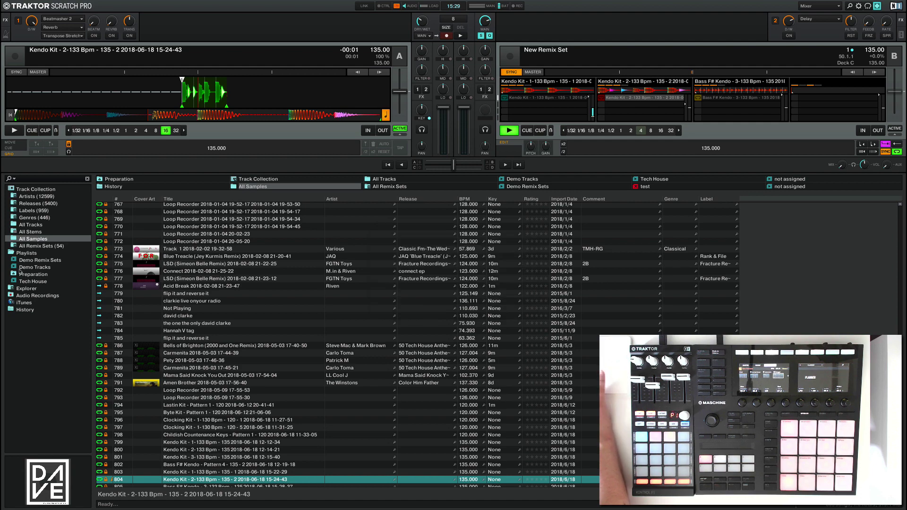
Step: Browse the list of all saved remix sets in the collection
{"action": "left_click", "coordinate": [33, 250]}
{"action": "scroll", "coordinate": [283, 378], "scroll_direction": "down", "scroll_amount": 5}
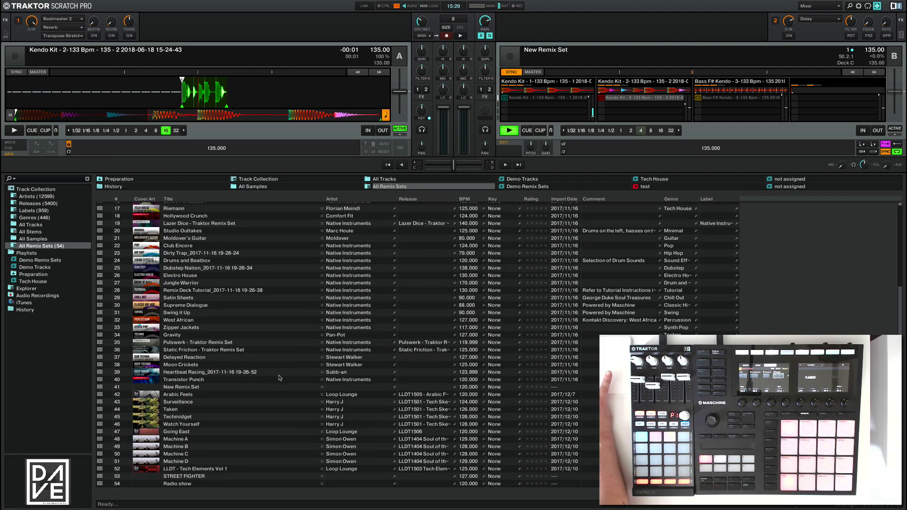
{"action": "scroll", "coordinate": [335, 339], "scroll_direction": "up", "scroll_amount": 5}
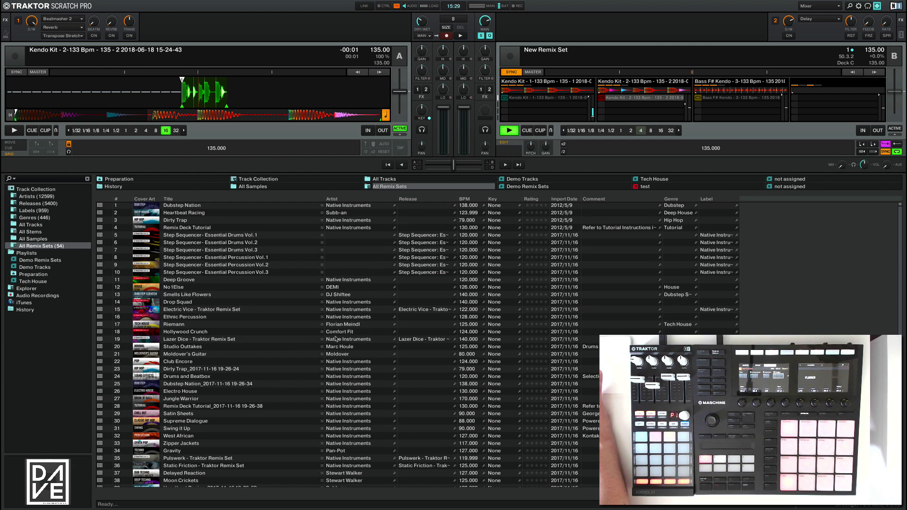